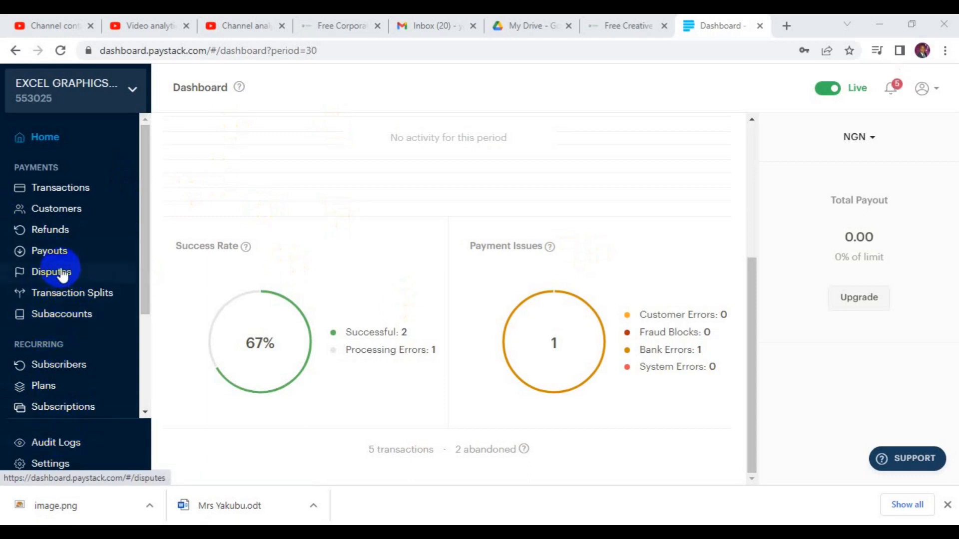
Start a new one-time payment page from the Payment Pages section.
drag(142, 259, 142, 328)
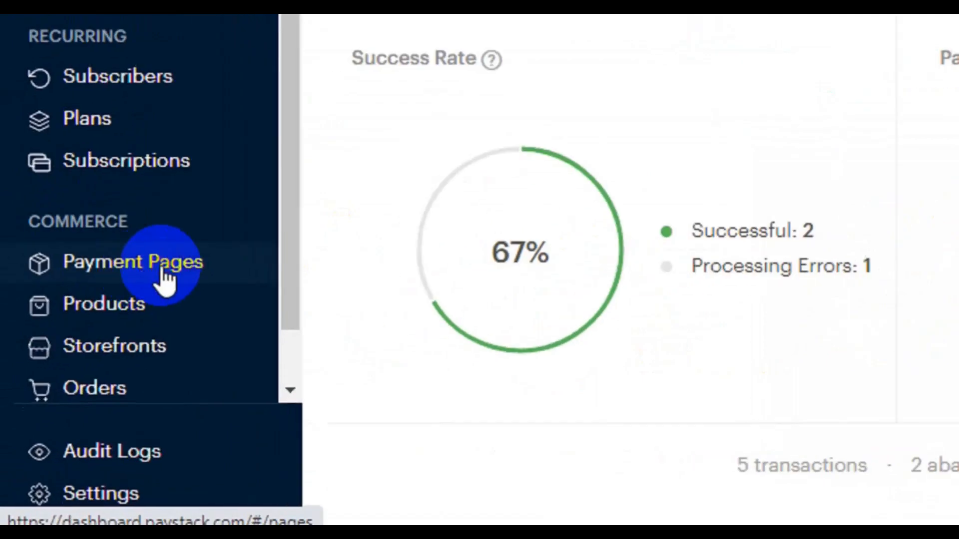
click(165, 279)
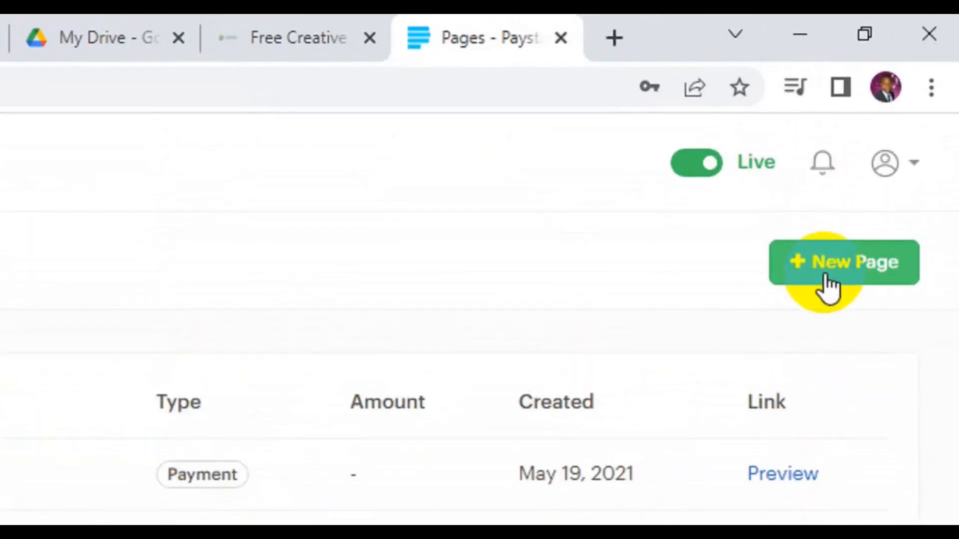
click(825, 277)
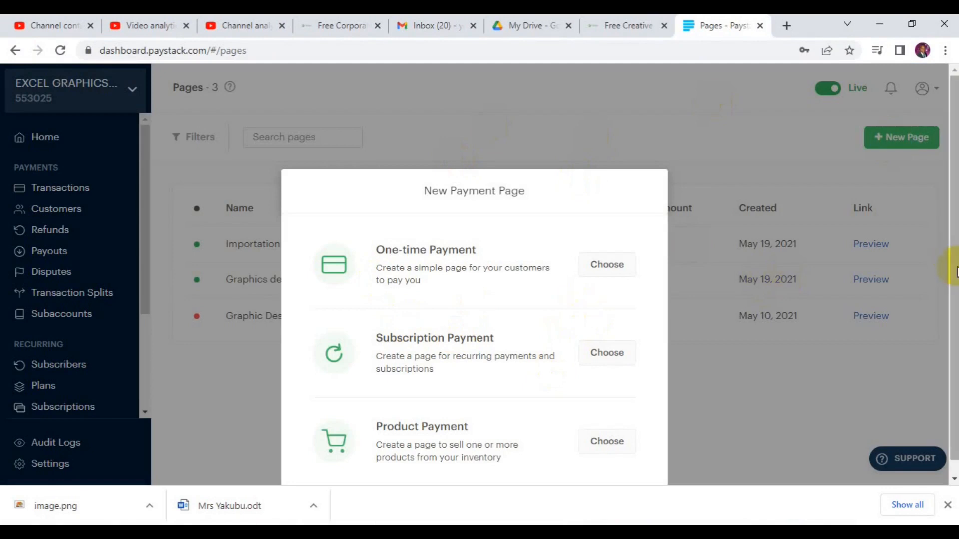
scroll(954, 267, down, 1)
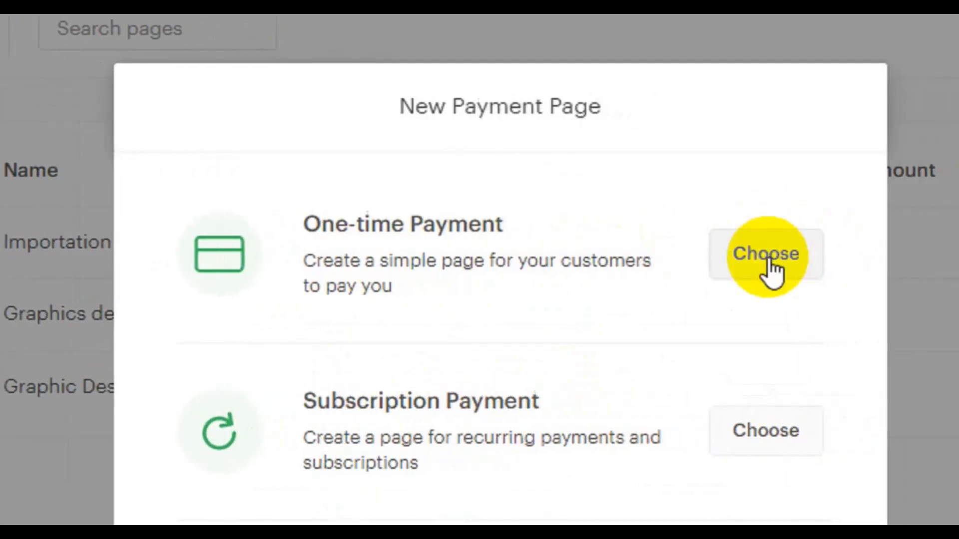
click(722, 270)
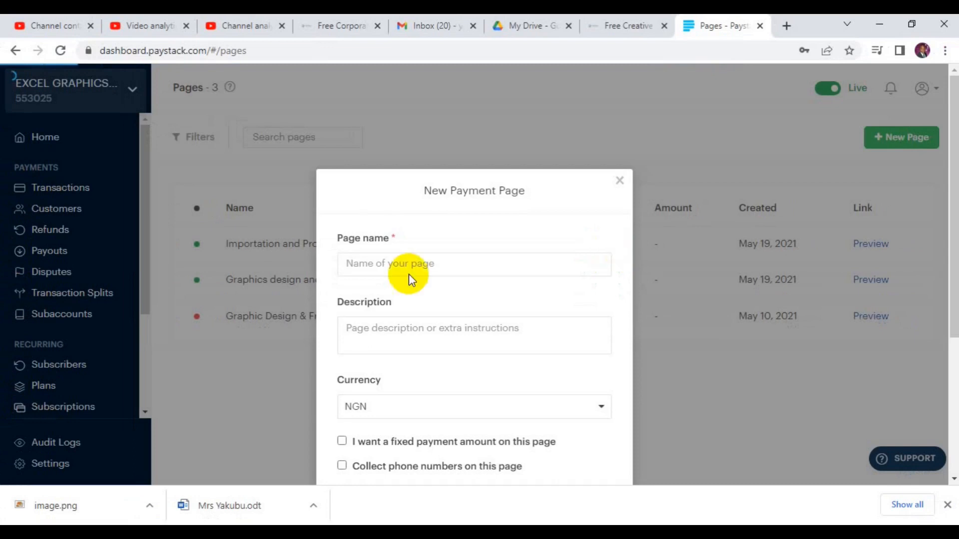
Name the payment page "Digital Marketing Training".
click(435, 268)
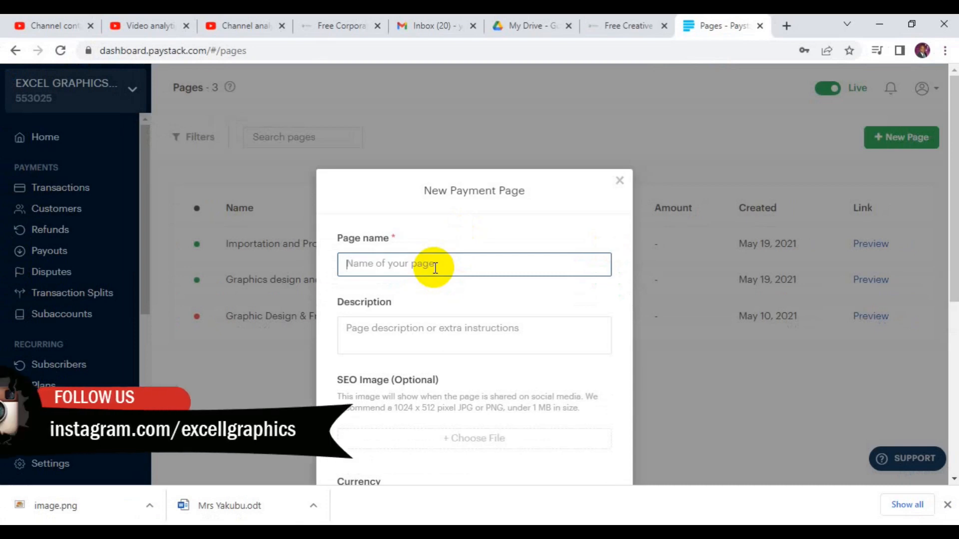
text(Digital )
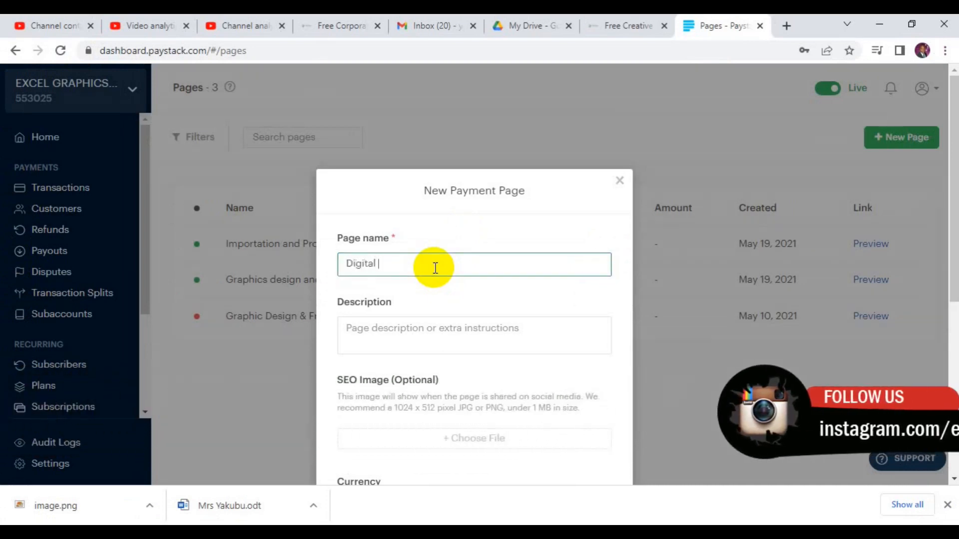
text(Marketi)
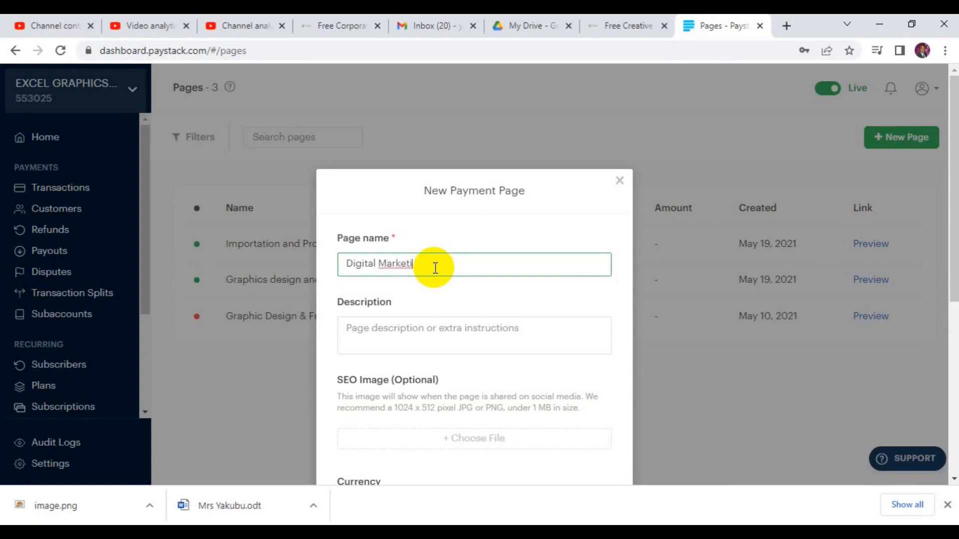
text(ng Training)
Enter the description "Thank you for your interest in my online digital marketing class, kindly fill in your details below and proceed to payment, see you in class".
click(448, 341)
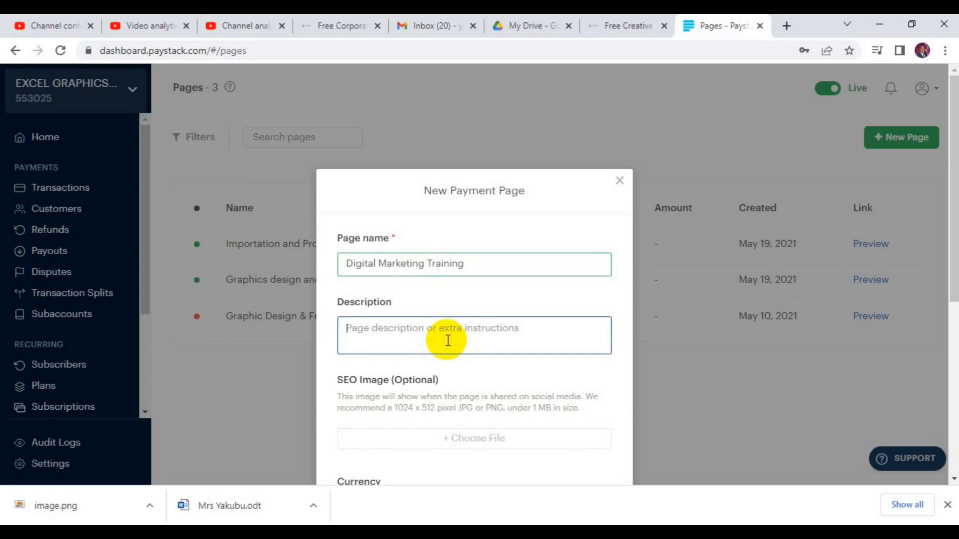
text(Thank you for your interest in my online digital marketing class, kindly fill in your details below and proceed to payment, see you in class)
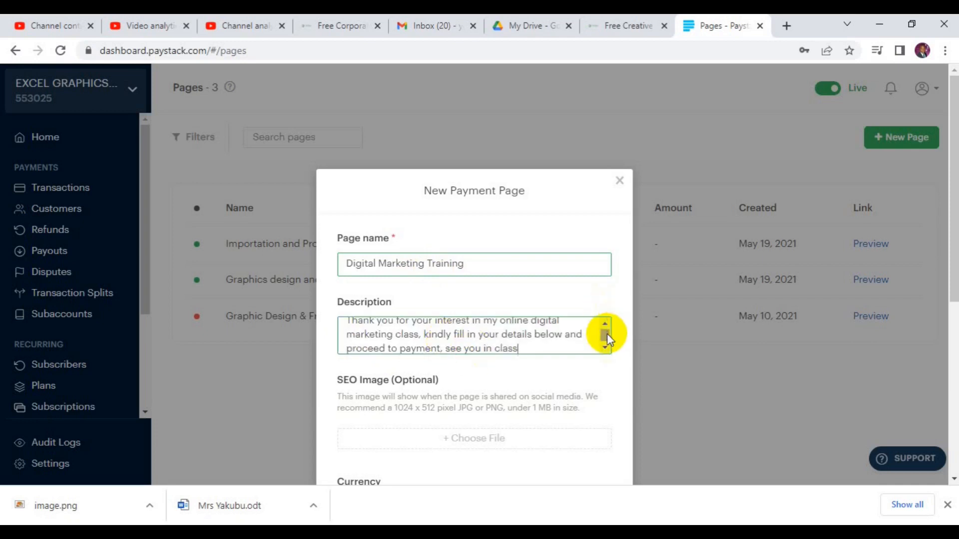
click(605, 324)
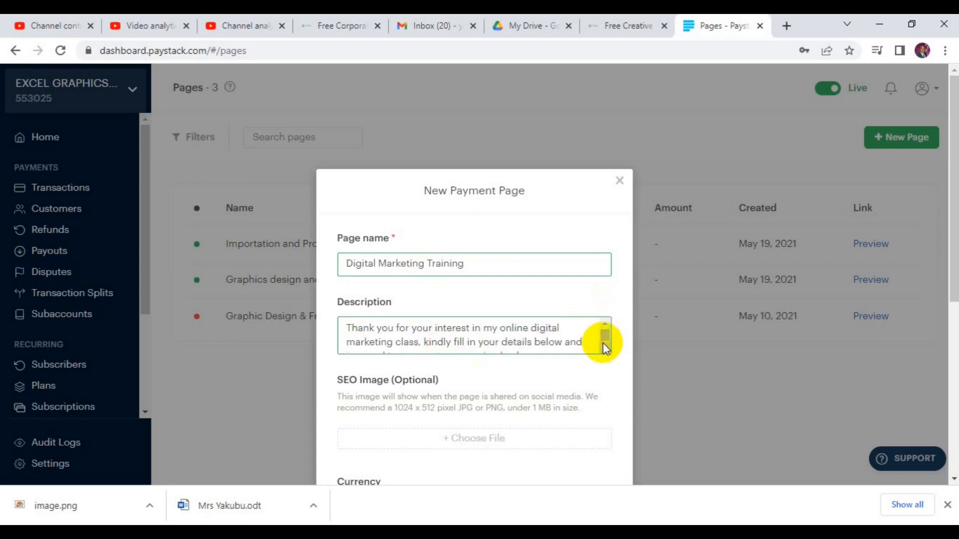
scroll(604, 346, down, 1)
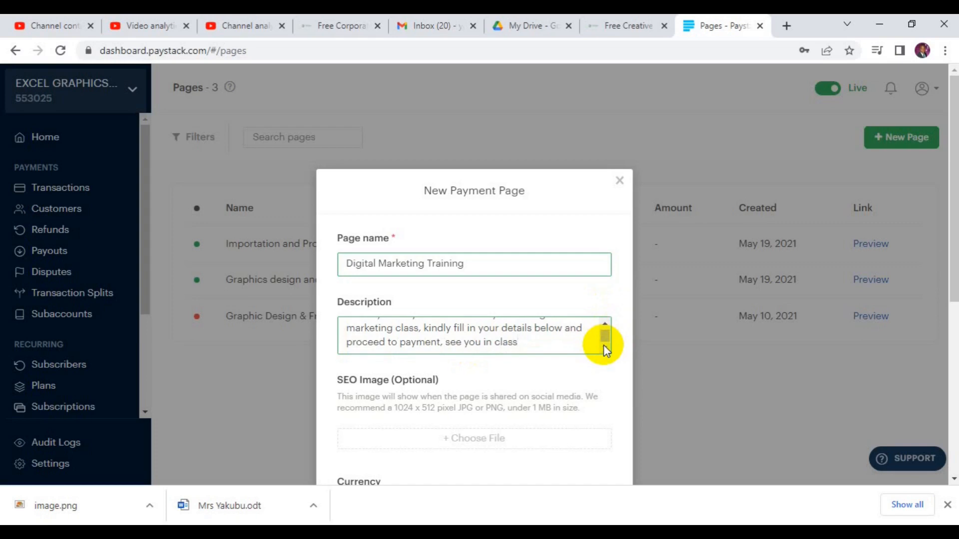
Set the payment page's currency to USD.
drag(954, 264, 953, 384)
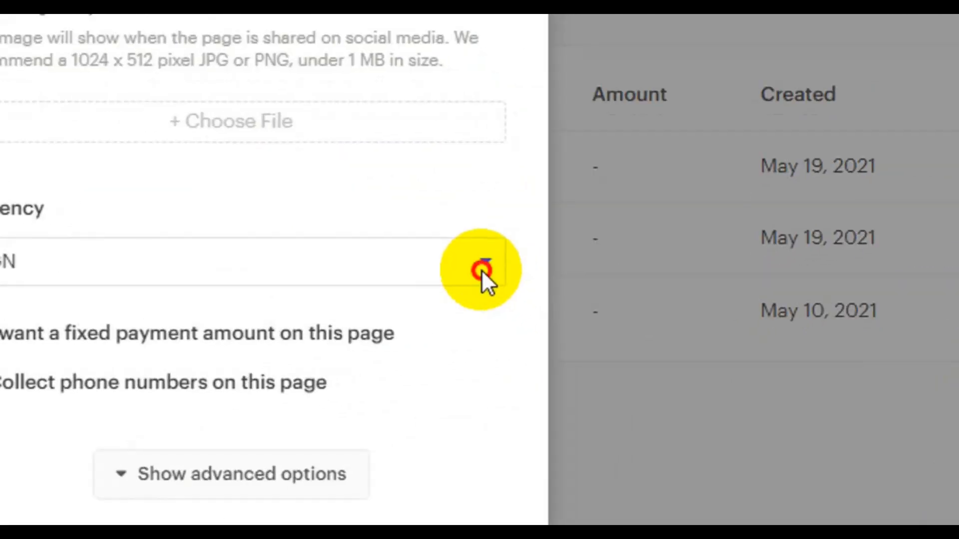
click(600, 295)
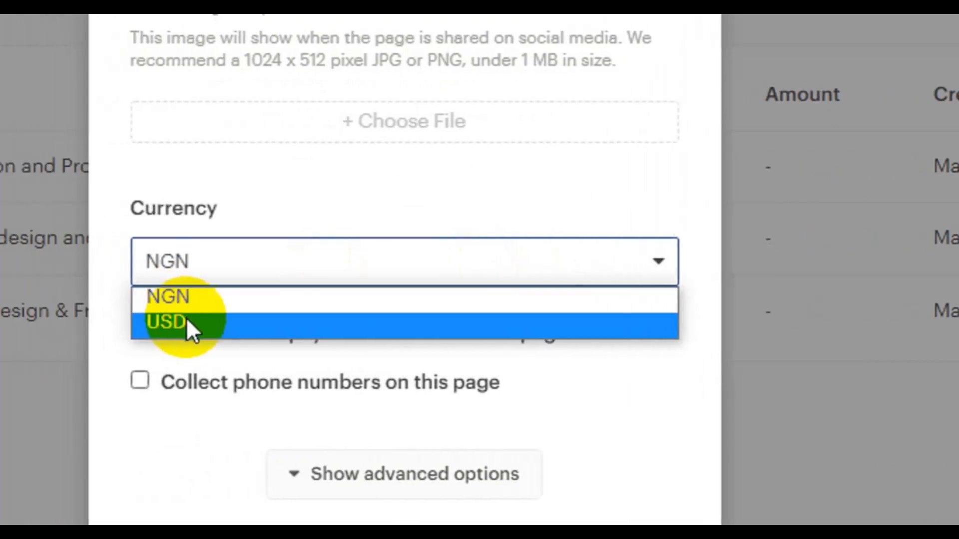
click(12, 317)
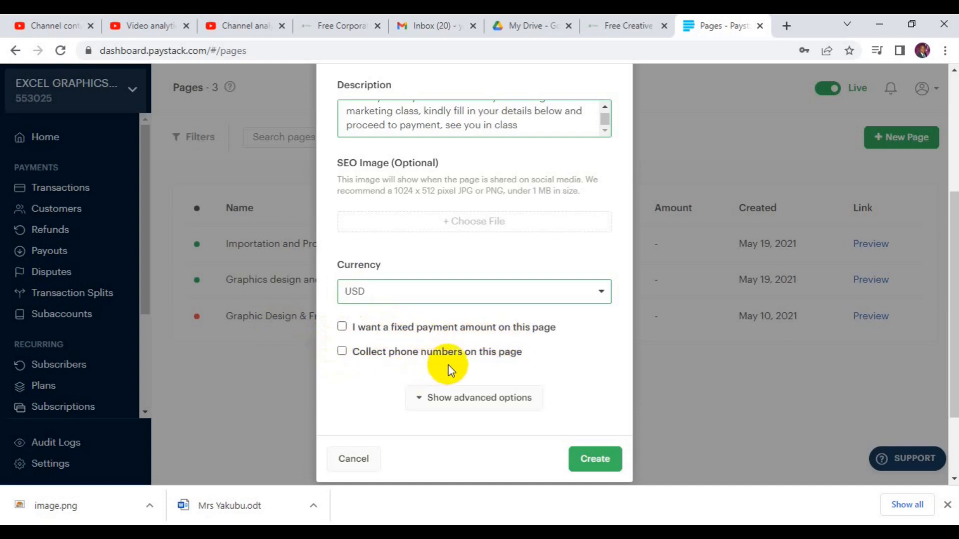
click(342, 327)
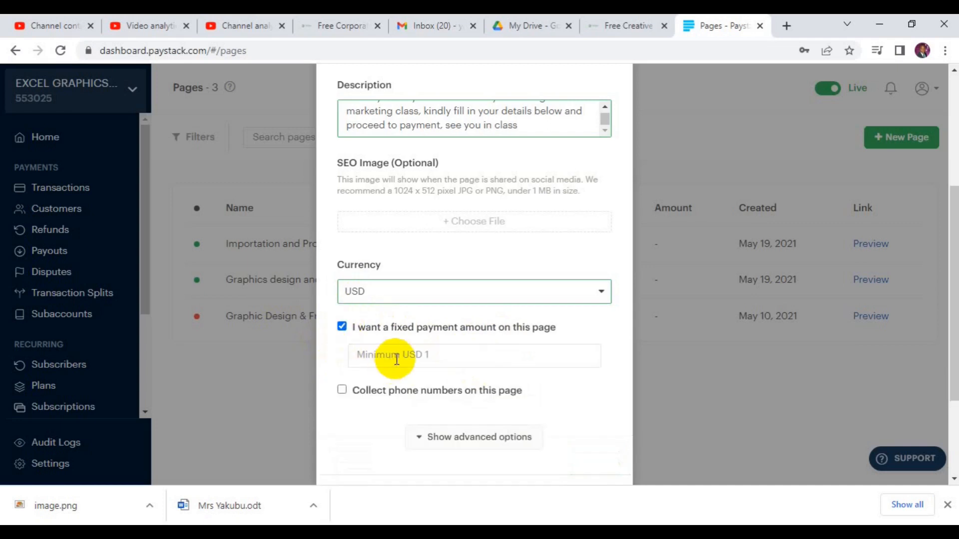
click(435, 361)
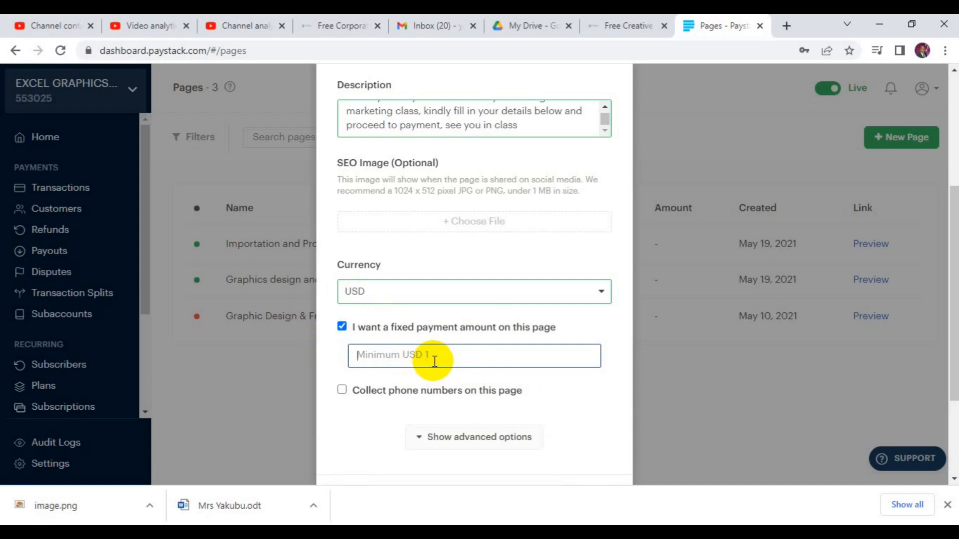
click(342, 327)
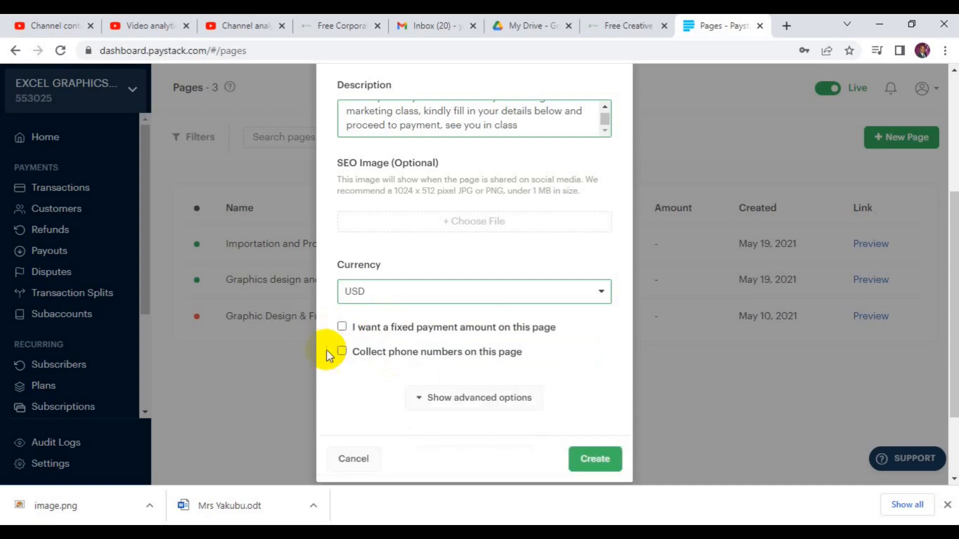
Enable phone number collection on the payment page and reveal its advanced options.
click(342, 353)
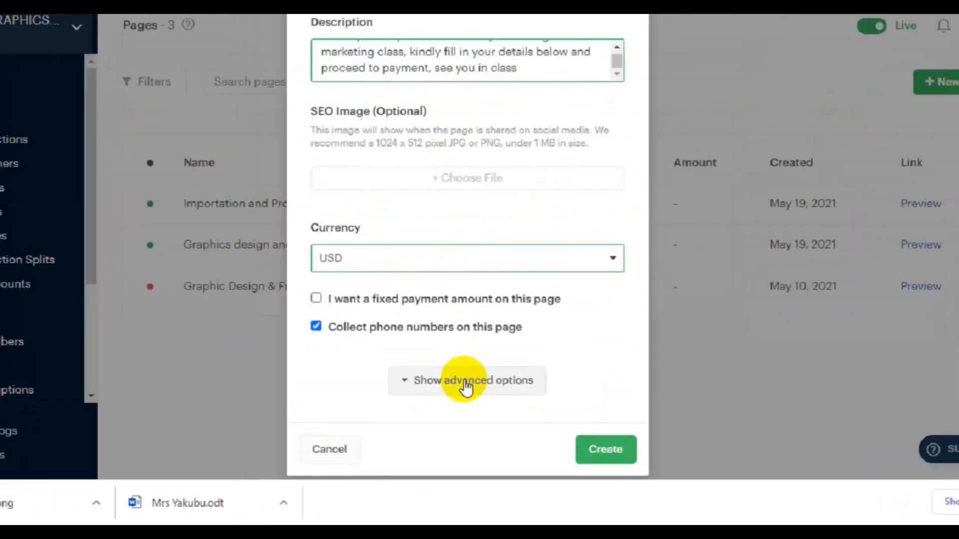
click(420, 278)
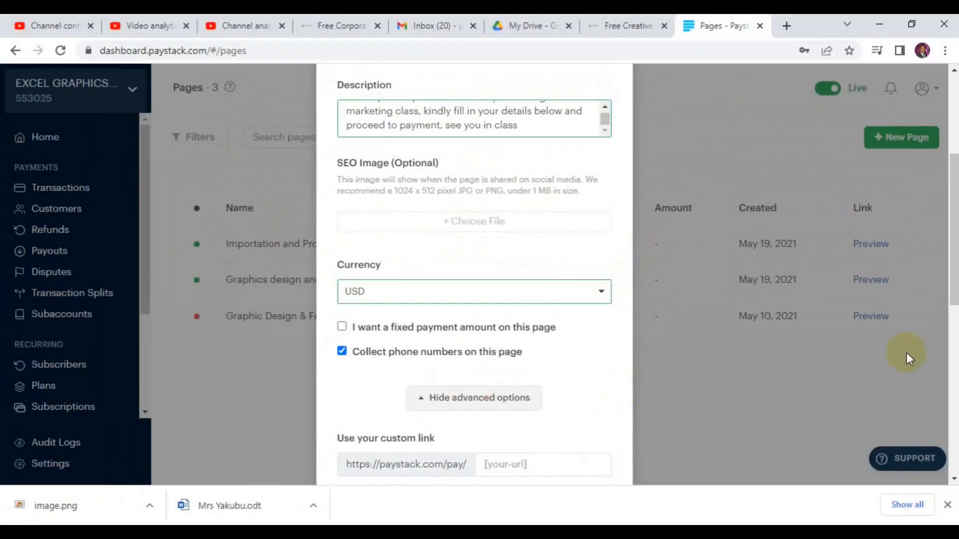
drag(954, 290, 950, 387)
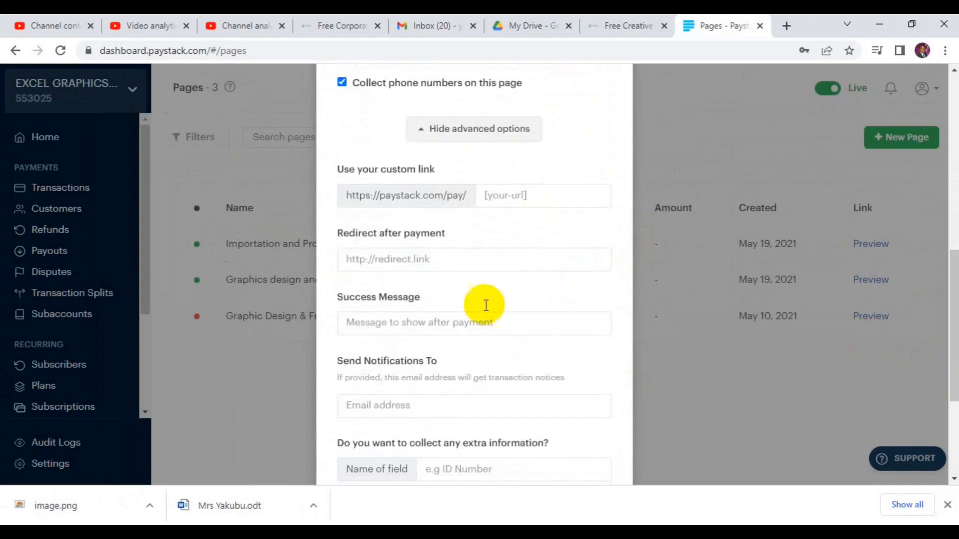
Enter "Digitalmarketing" as the ending of the page's custom link.
click(530, 196)
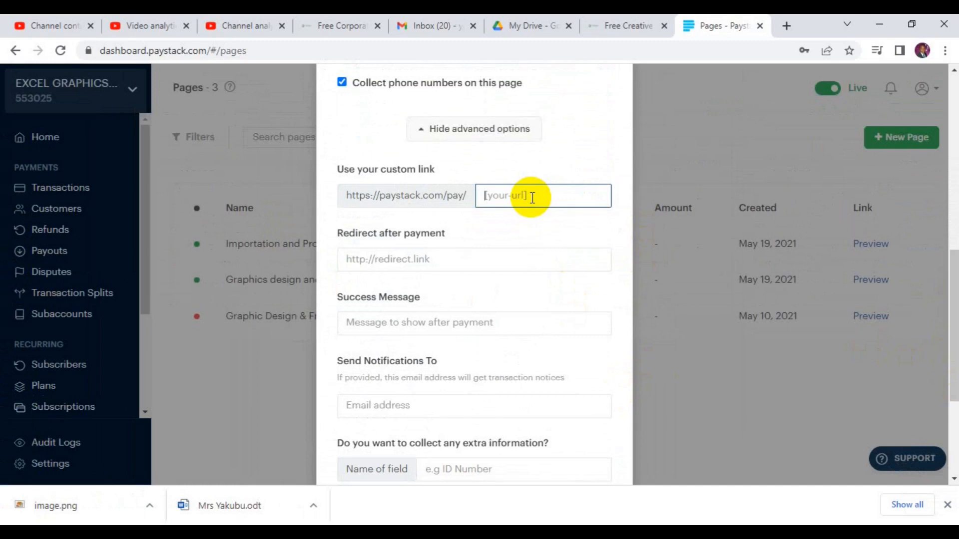
text(Digitag)
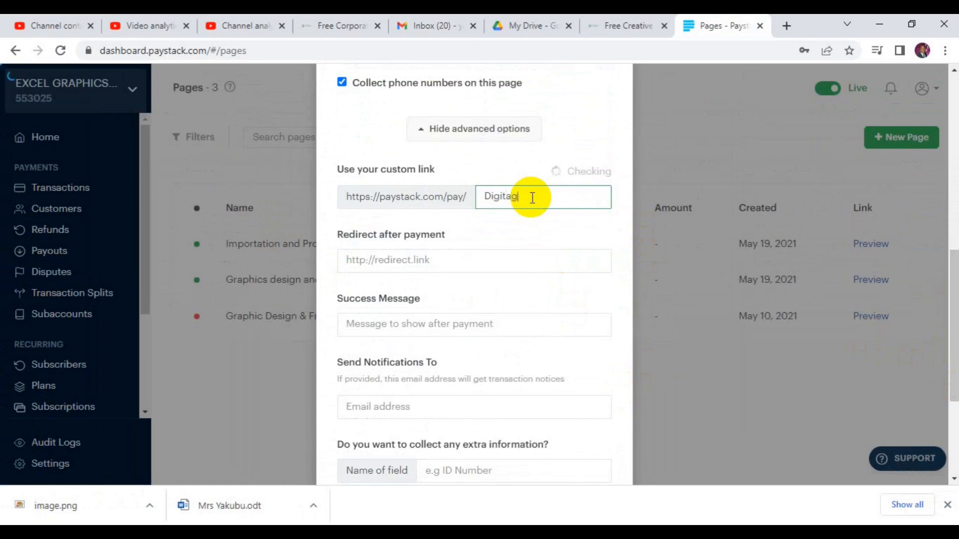
key(BackSpace)
text(l ma)
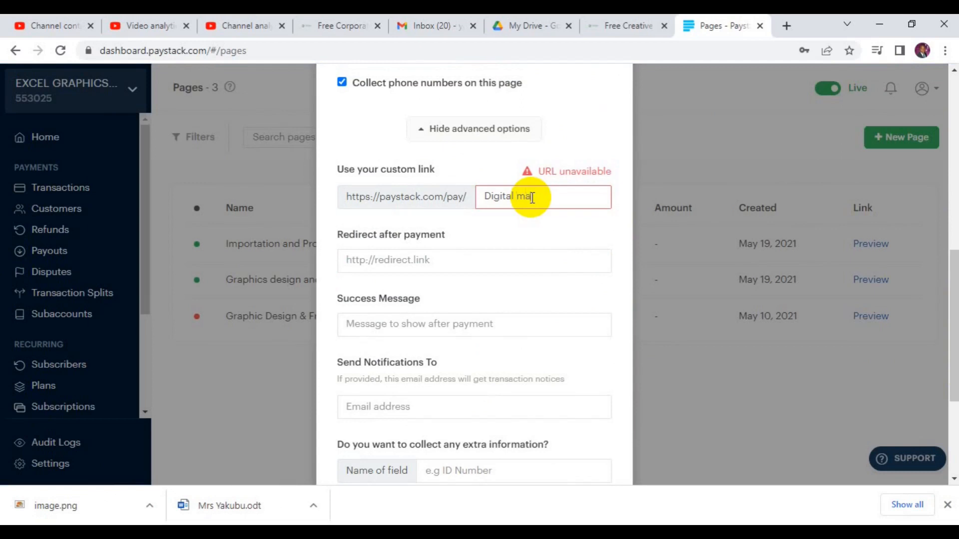
key(BackSpace)
key(BackSpace)
key(BackSpace)
text(marketing)
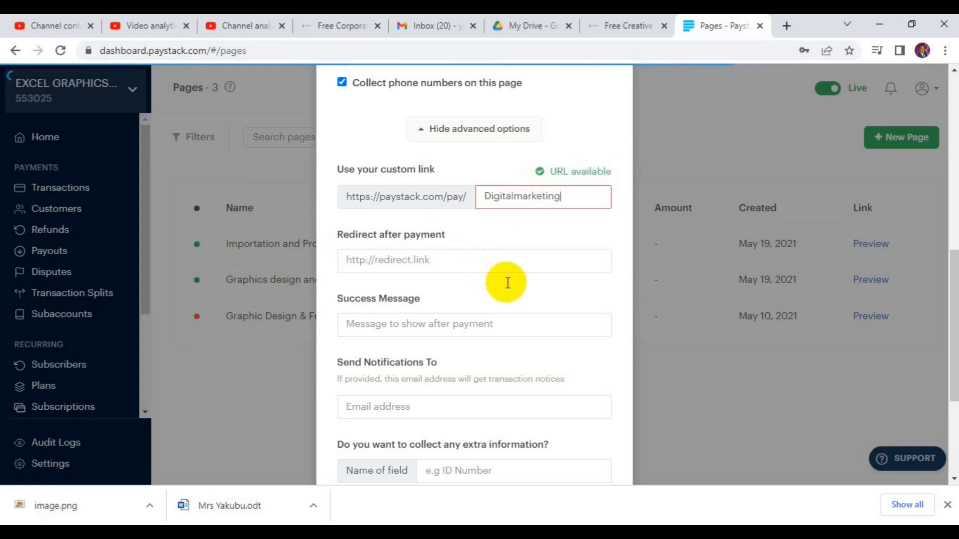
Change the ending of the page's custom link to "Digitalmarket2".
key(BackSpace)
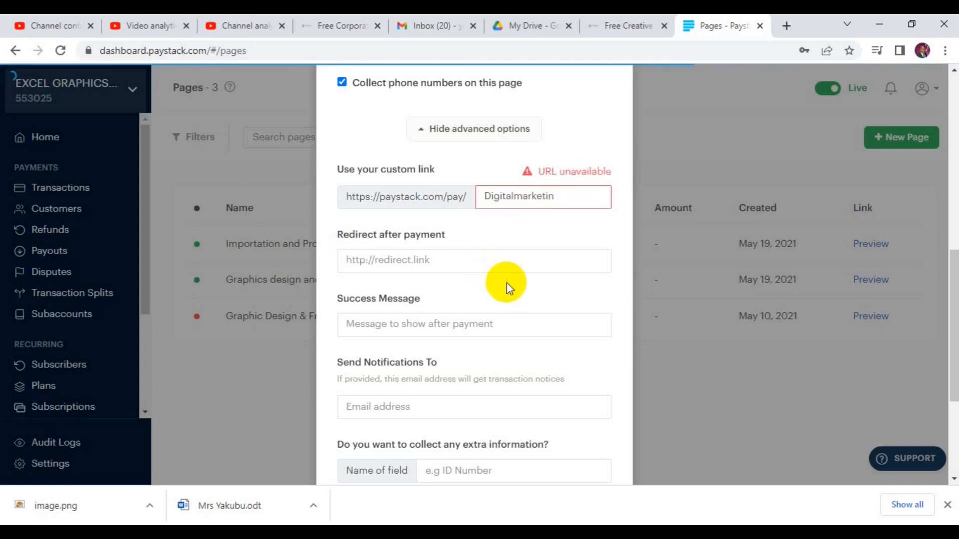
key(BackSpace)
key(BackSpace)
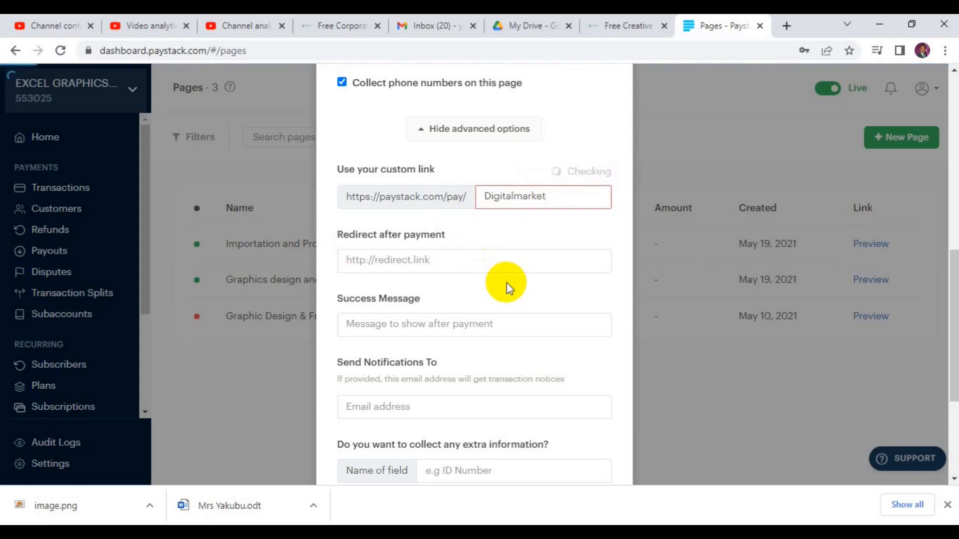
key(BackSpace)
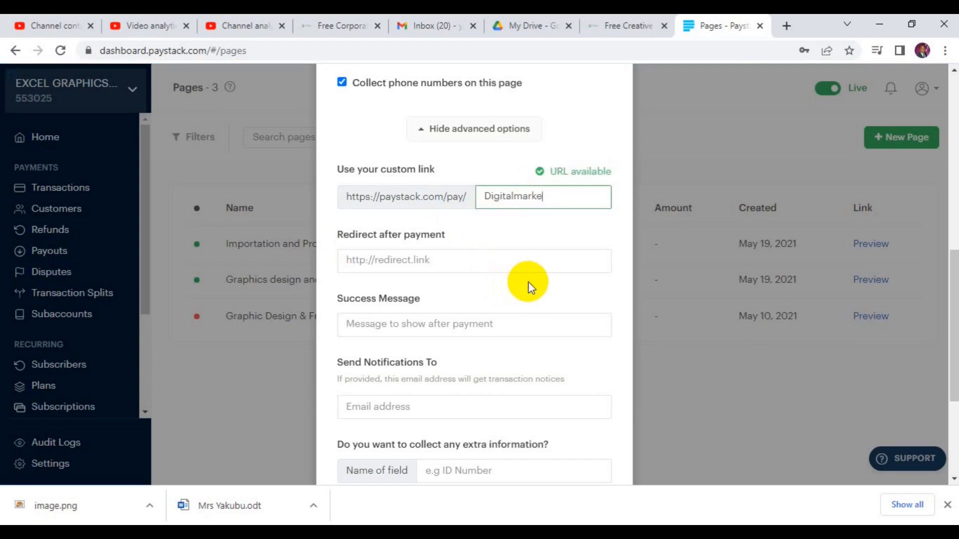
text(t2)
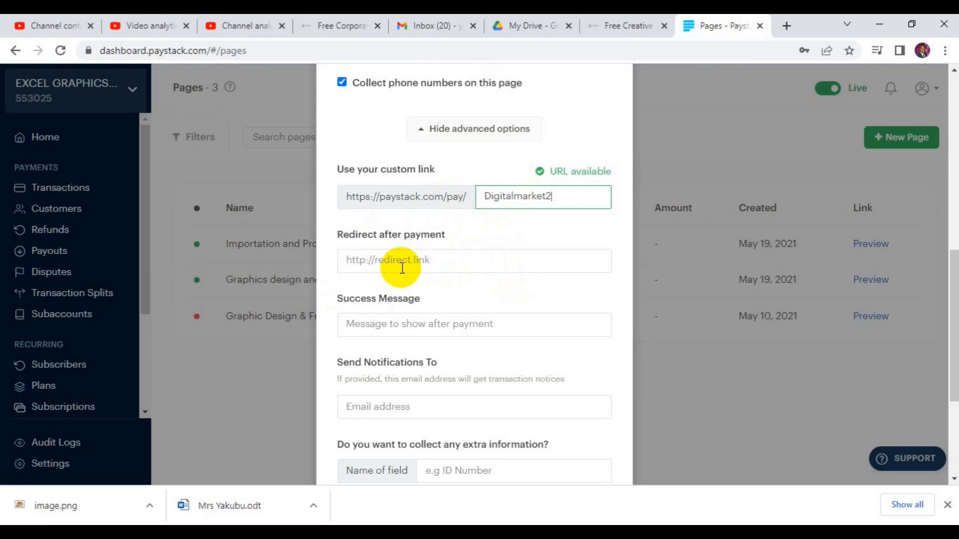
Set the success message shown after payment to "Thank you for joining", leaving the redirect link empty.
click(458, 261)
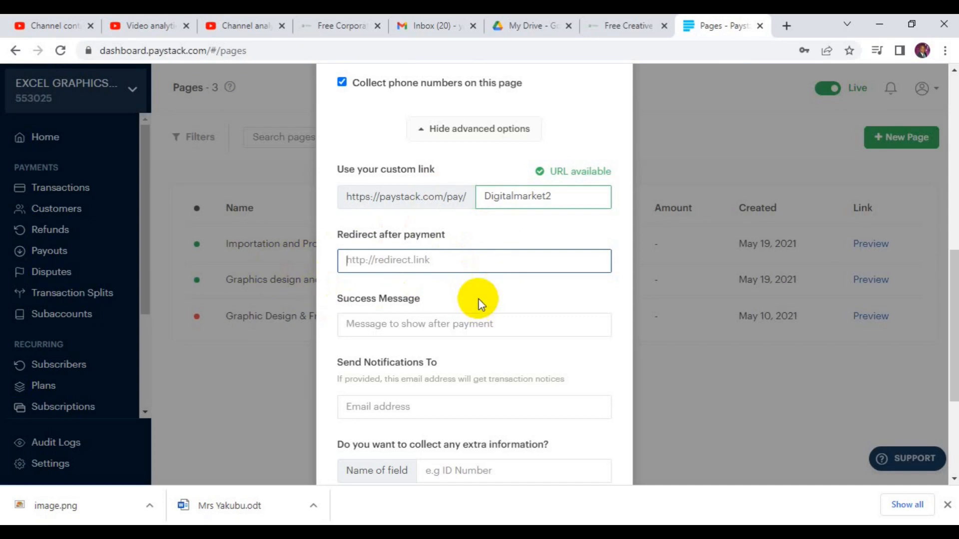
click(406, 329)
text(Thank you )
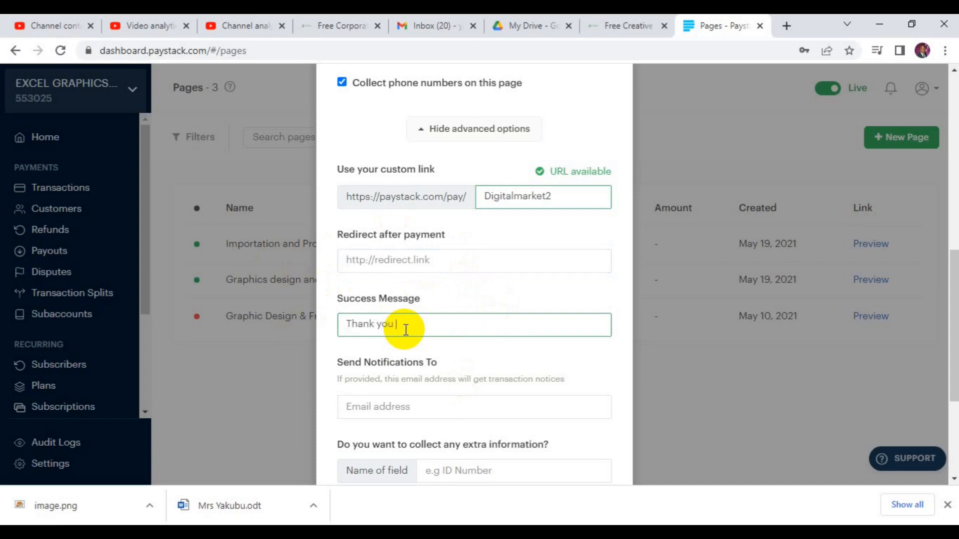
text(for joining)
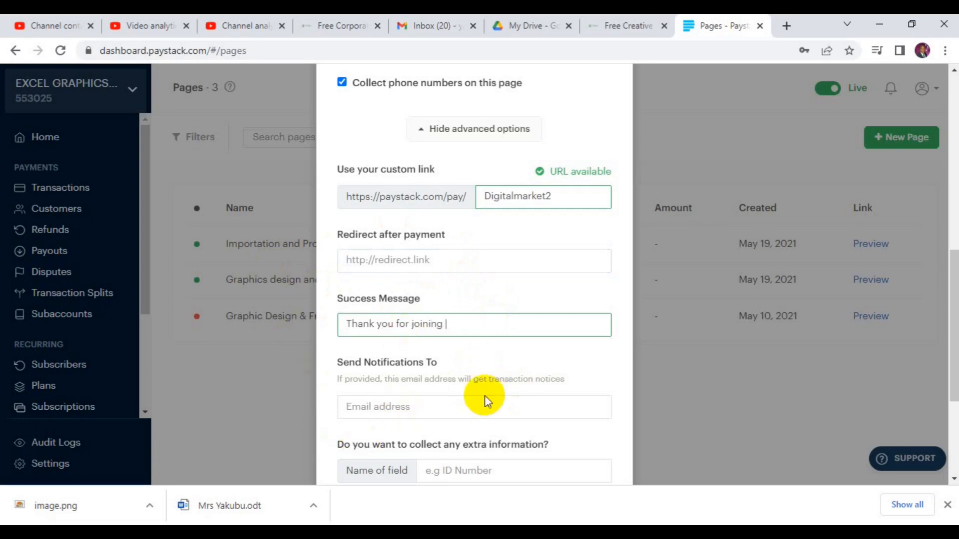
Create the payment page with the notification e-mail and extra information field left empty.
click(424, 417)
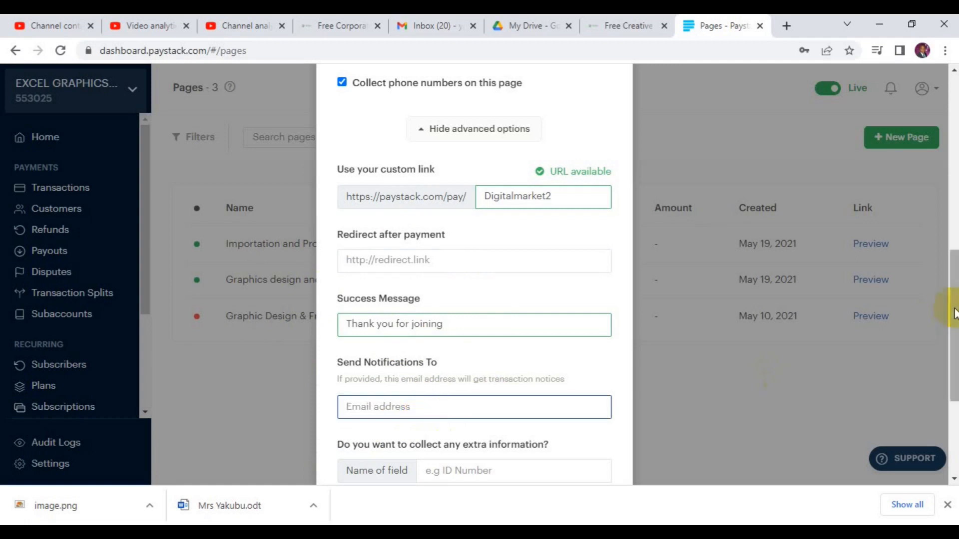
drag(955, 305, 955, 344)
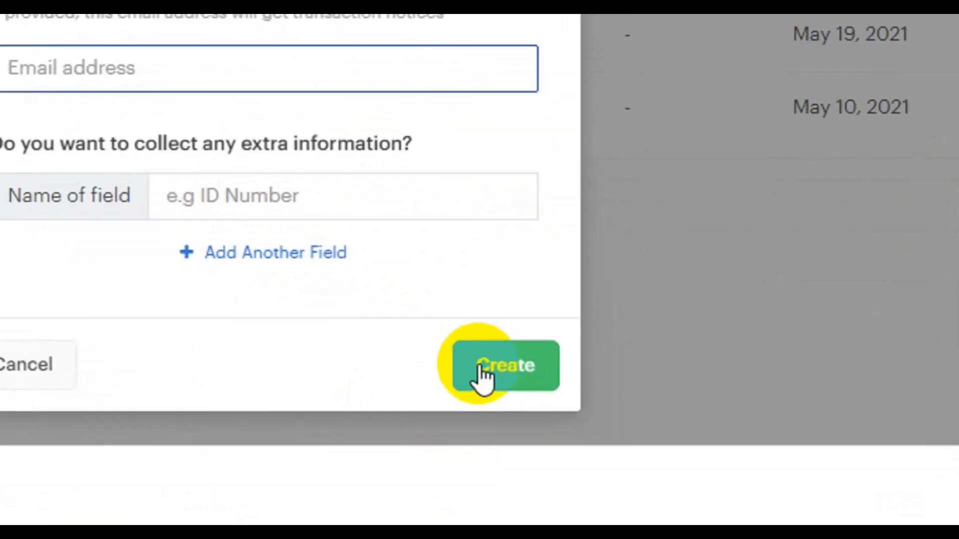
click(484, 376)
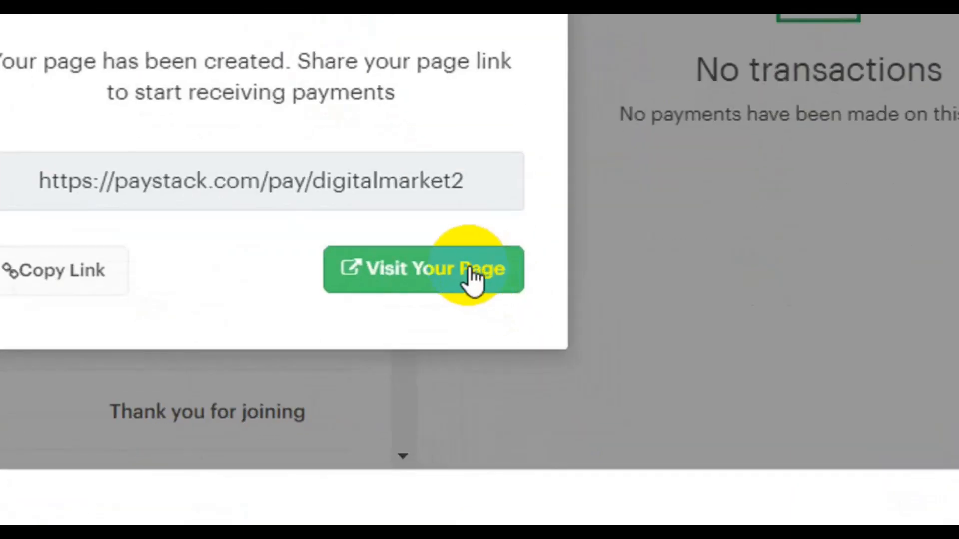
Visit the newly created Digital Marketing Training payment page and check the custom ending of its web address.
click(589, 392)
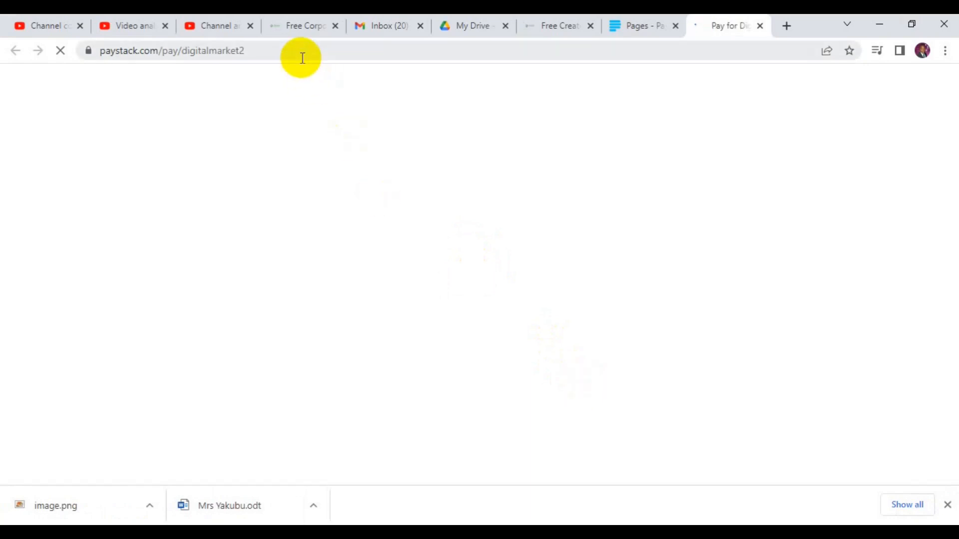
drag(302, 58, 143, 60)
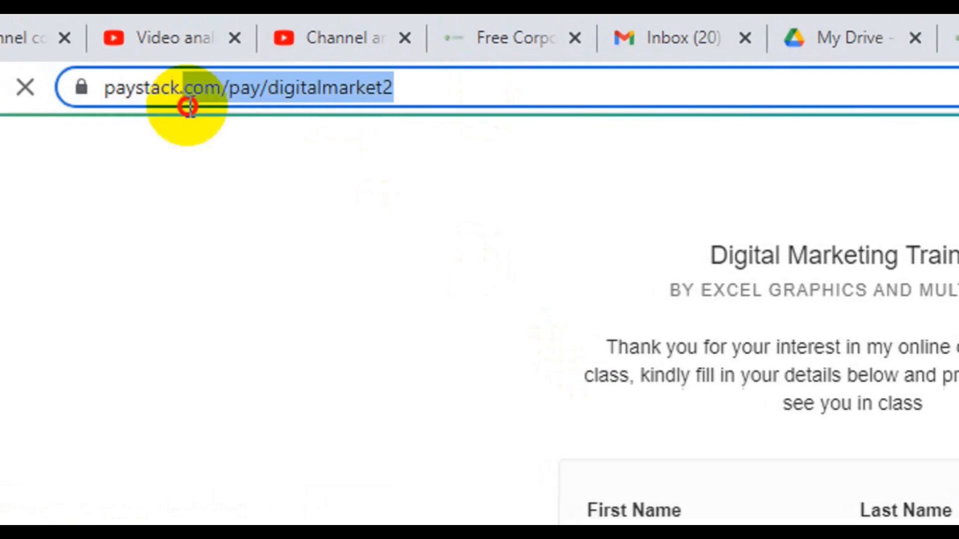
drag(189, 106, 315, 117)
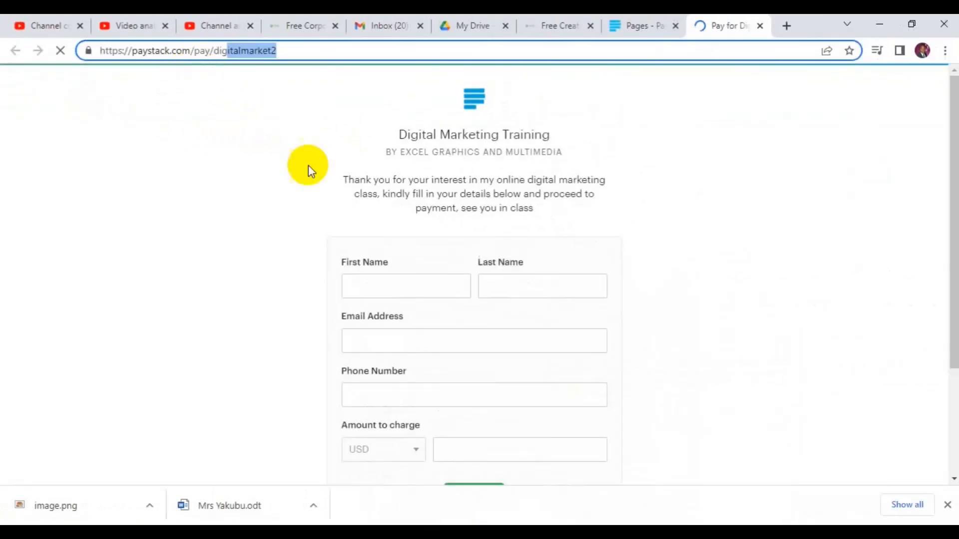
click(308, 165)
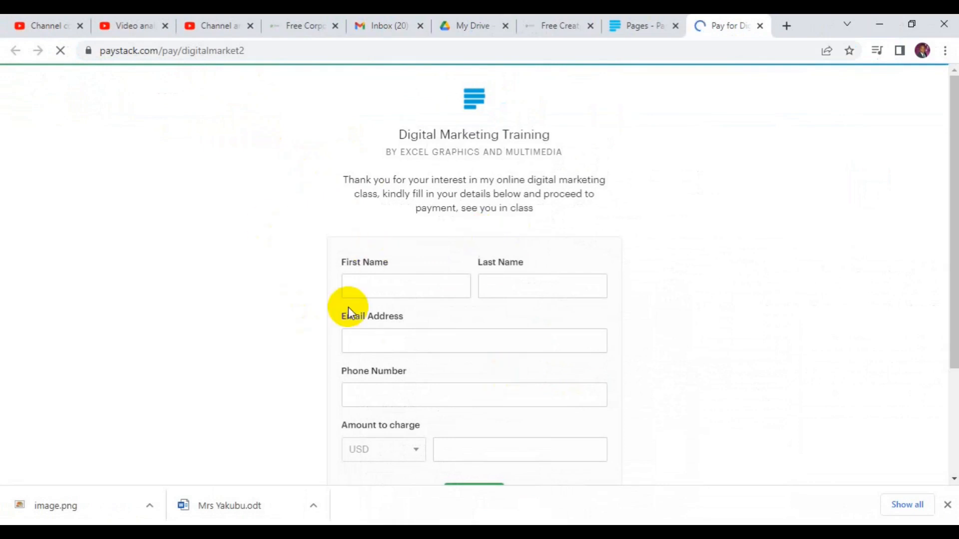
Examine the public payment form's name, e-mail, phone and amount fields, its currency, and the accepted payment methods below, leaving everything blank.
scroll(349, 308, down, 1)
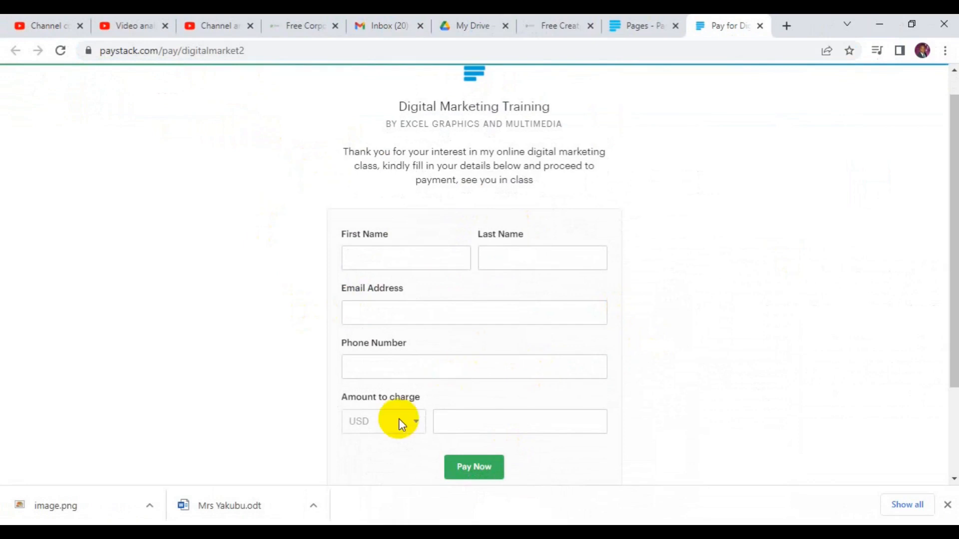
click(432, 255)
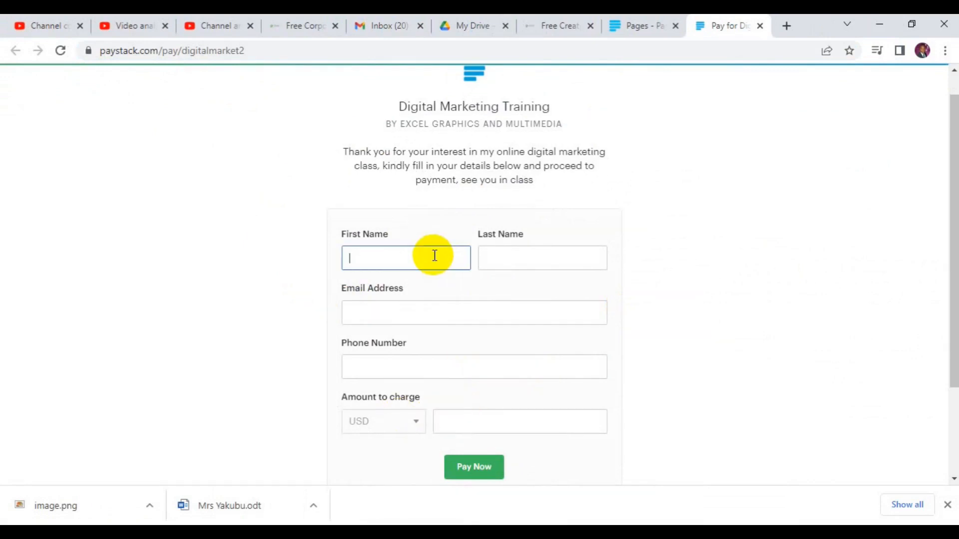
click(577, 256)
click(401, 314)
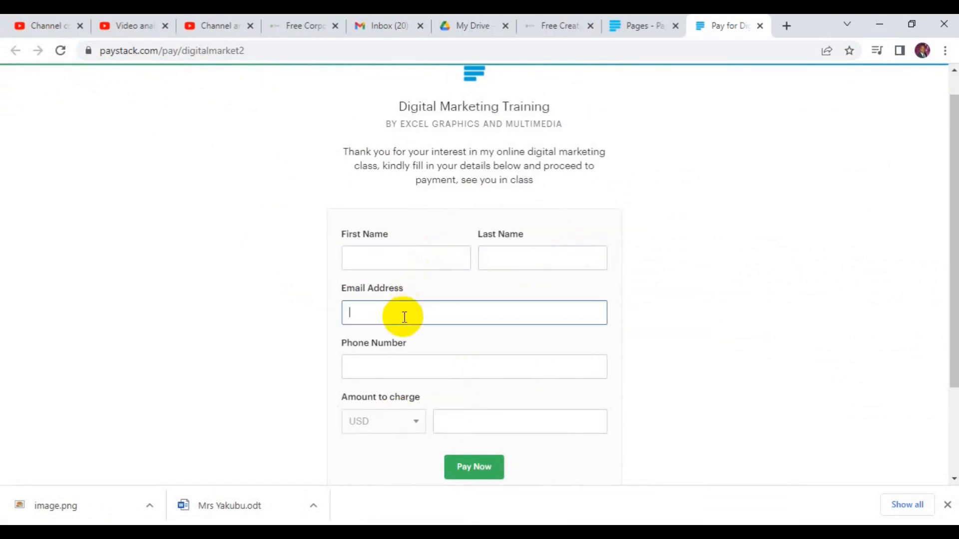
click(374, 376)
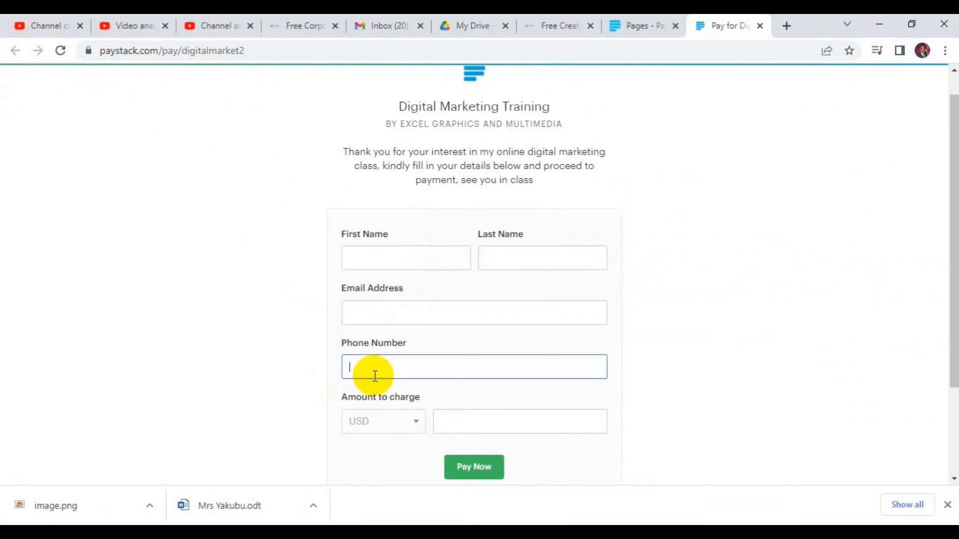
click(412, 427)
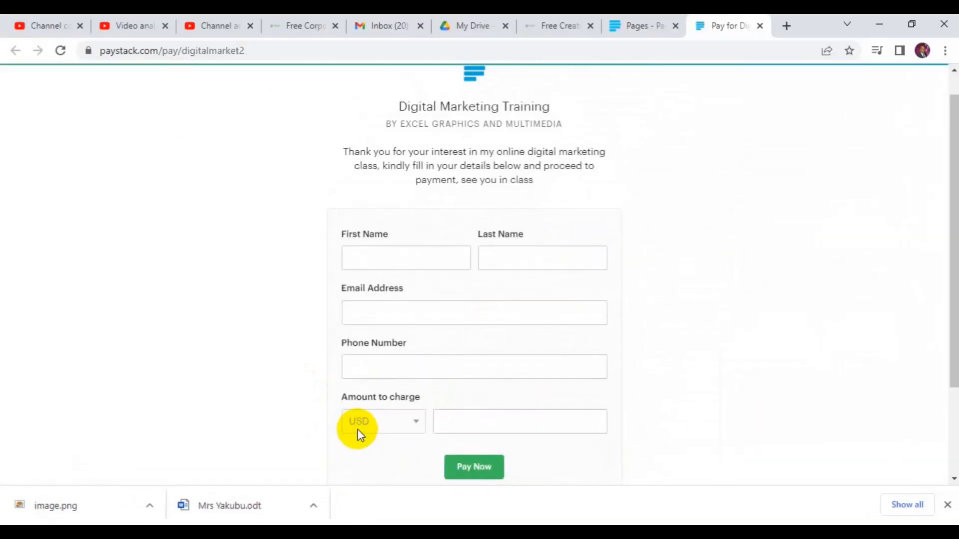
click(507, 422)
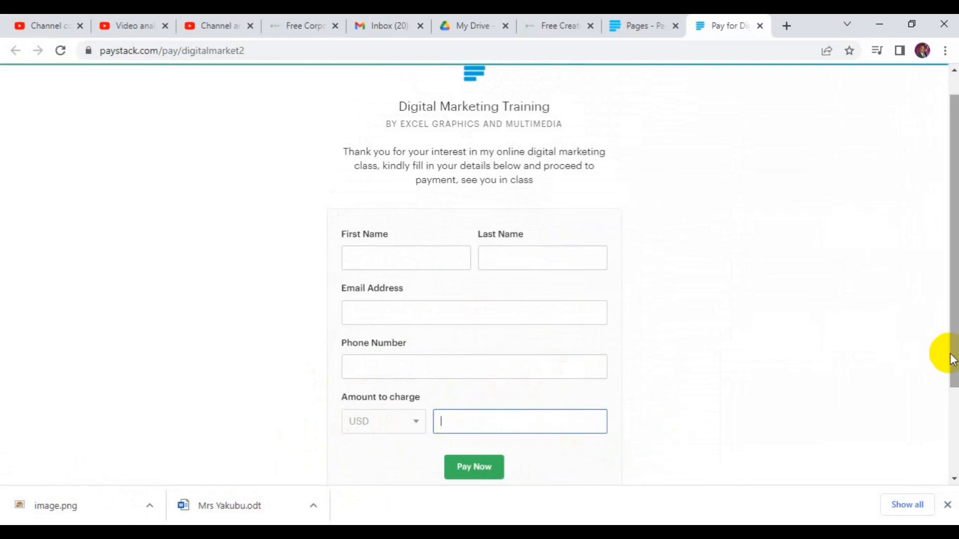
drag(948, 353, 948, 438)
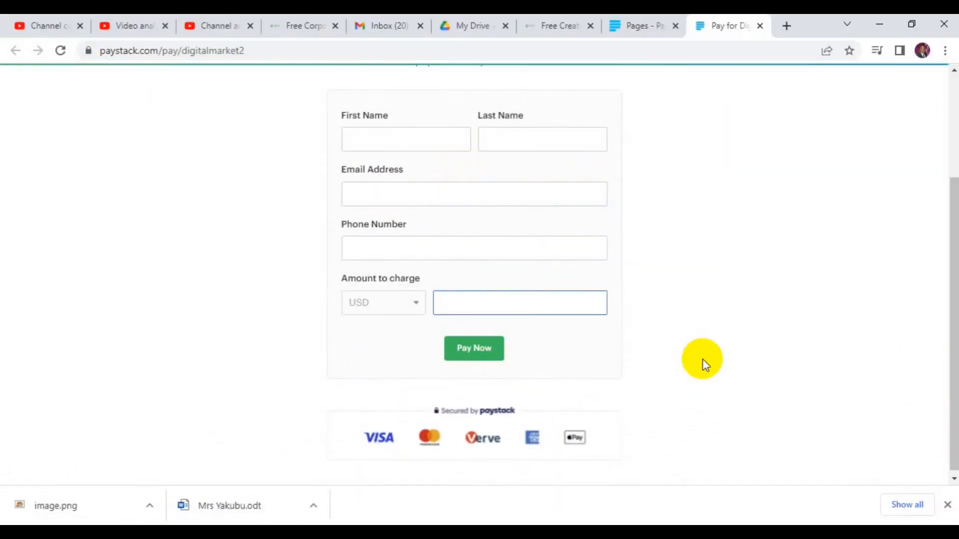
Return to the Paystack dashboard and dismiss the page-created confirmation to show the payment page's details.
click(644, 22)
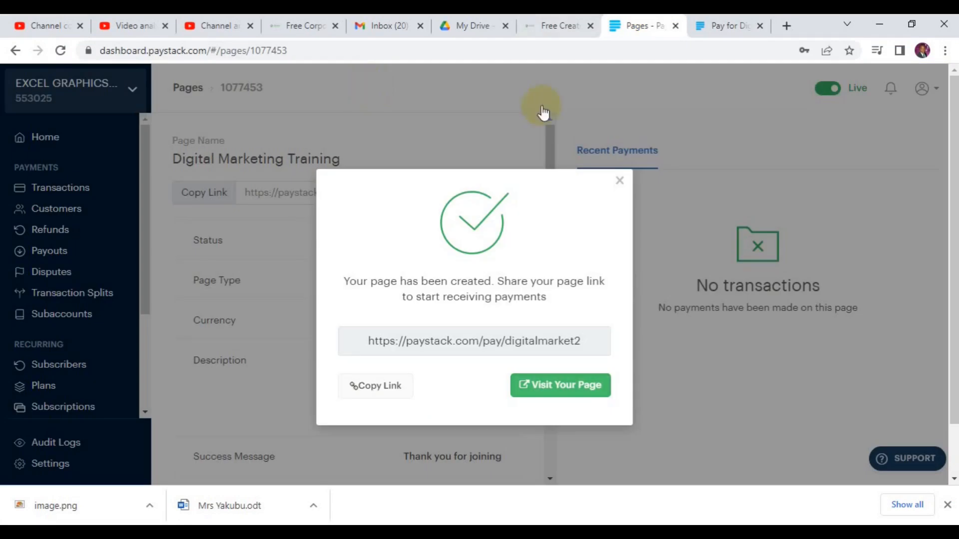
click(618, 181)
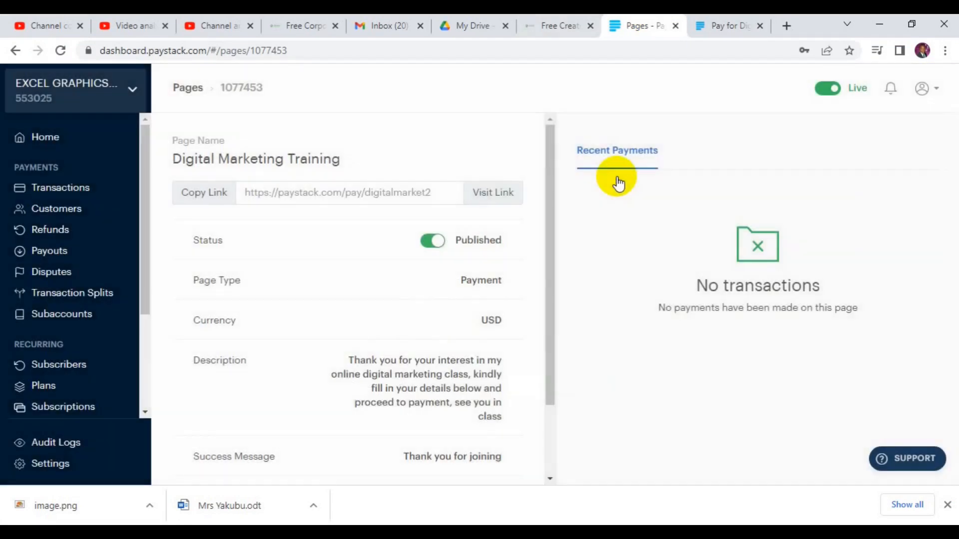